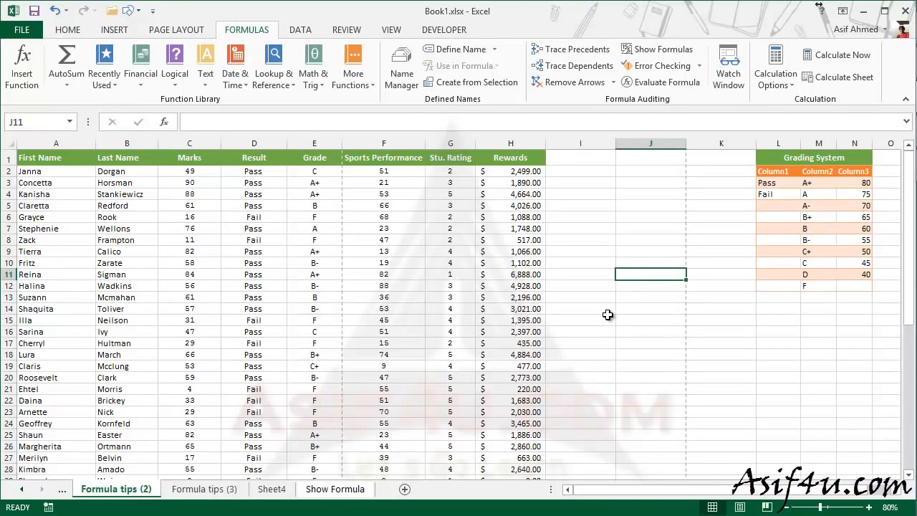
# - Name the Rewards column data, H2 through H51, as the range "Rewards"
pyautogui.click(535, 174)
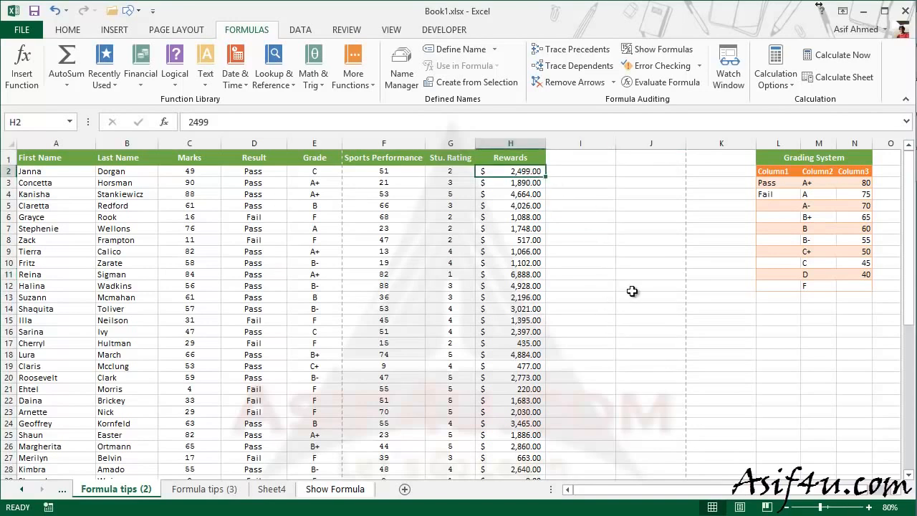
pyautogui.hotkey('shift', 'Down')
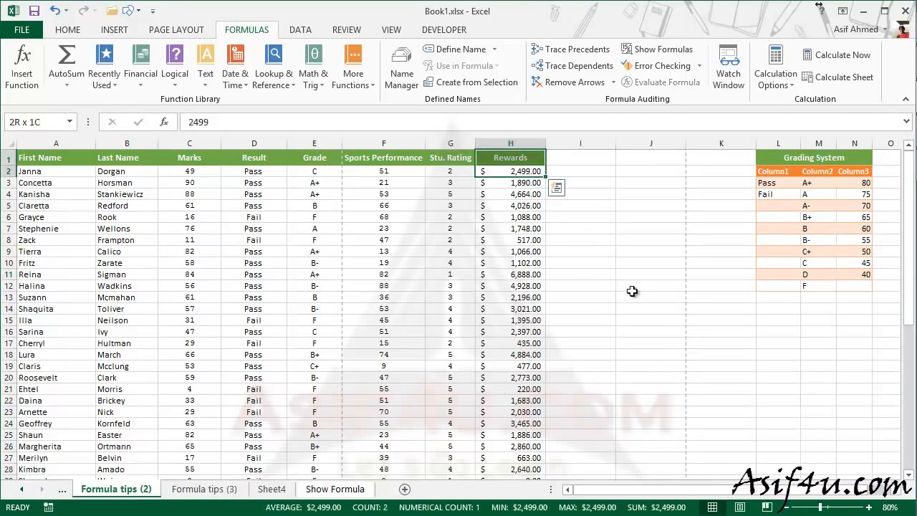
pyautogui.press('Down')
pyautogui.press('Up')
pyautogui.hotkey('ctrl', 'shift', 'Down')
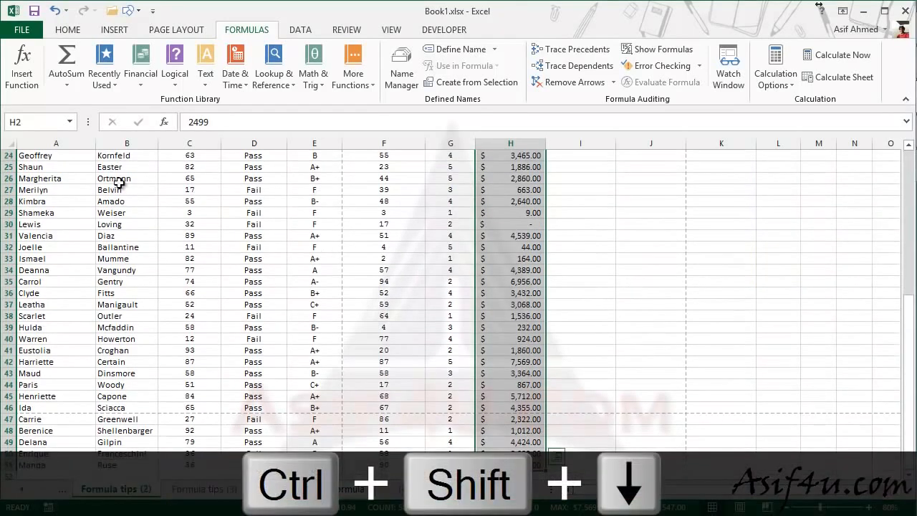
pyautogui.click(36, 118)
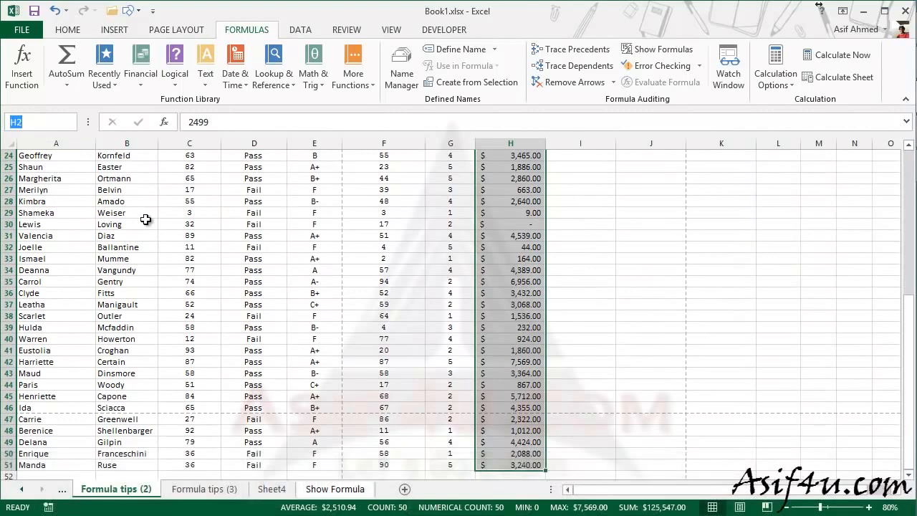
pyautogui.write('Rewards')
pyautogui.press('Return')
pyautogui.click(617, 217)
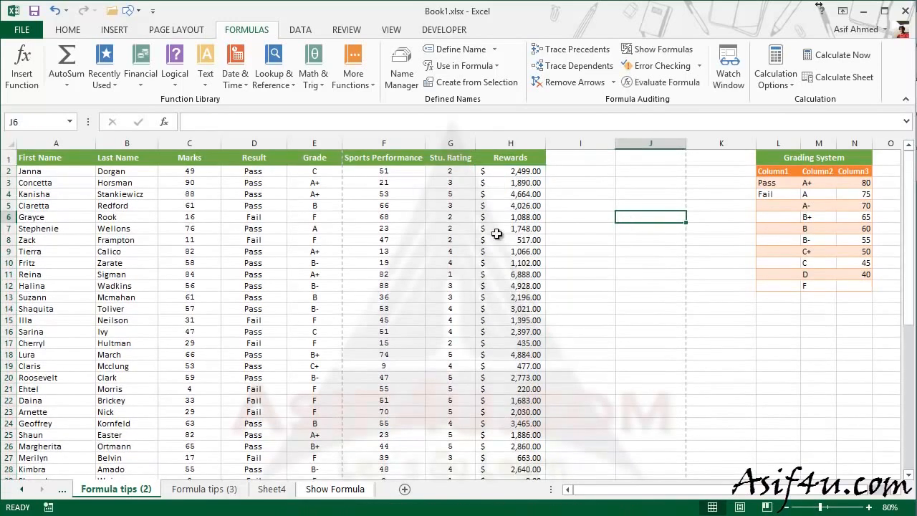
# - Name the Sports Performance column data, F2 through F51, as the range "SP"
pyautogui.click(392, 172)
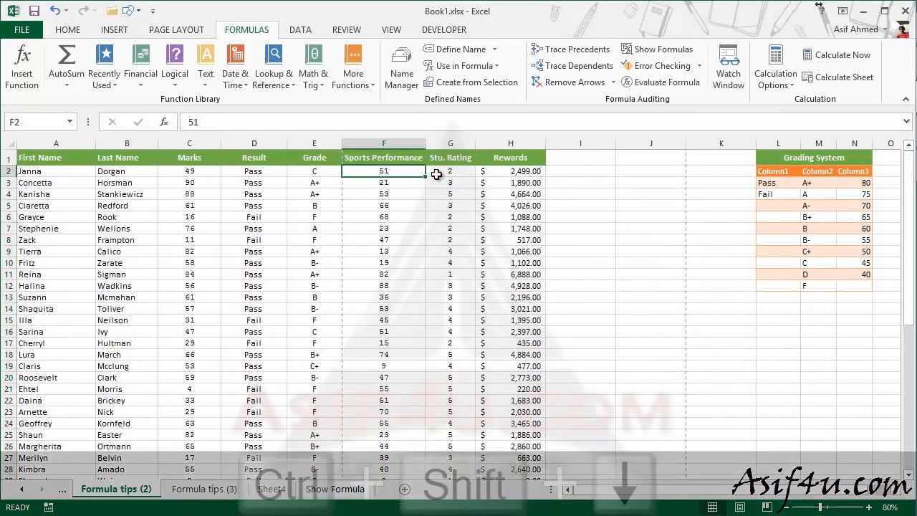
pyautogui.hotkey('ctrl', 'shift', 'Down')
pyautogui.click(35, 124)
pyautogui.write('SP')
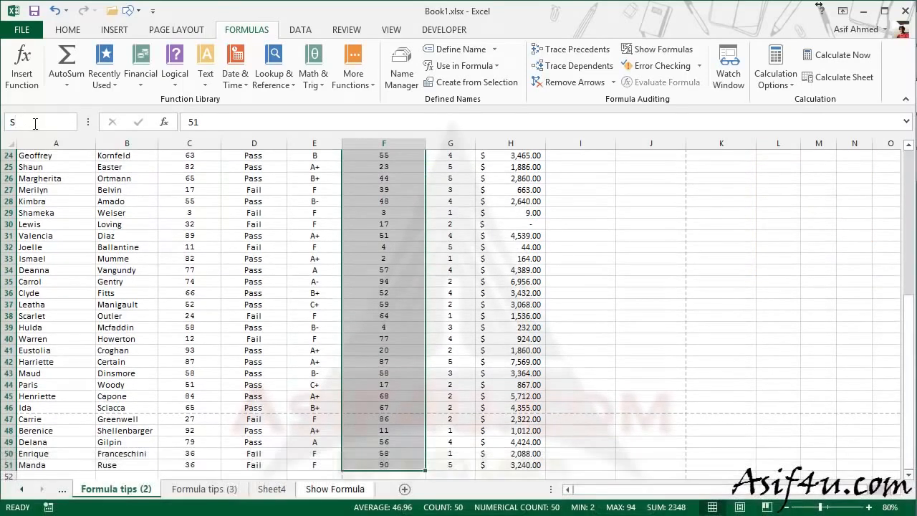
pyautogui.press('Return')
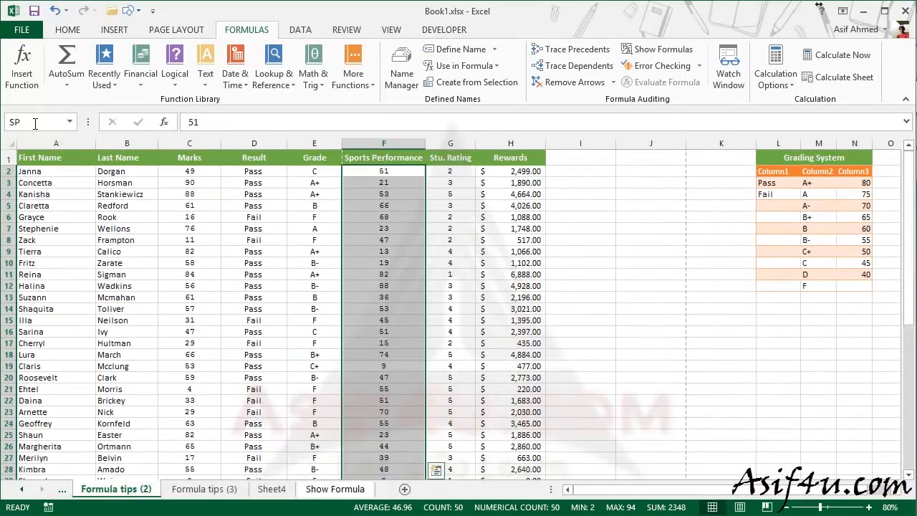
# - Name the Marks column data, C2 through C51, as the range "Marks"
pyautogui.click(197, 173)
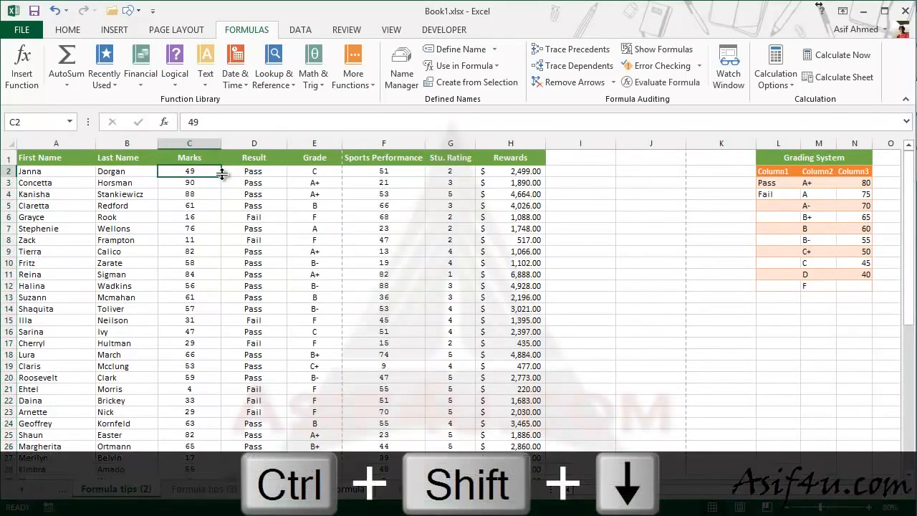
pyautogui.hotkey('ctrl', 'shift', 'Down')
pyautogui.hotkey('ctrl', 'shift', 'Down')
pyautogui.click(34, 123)
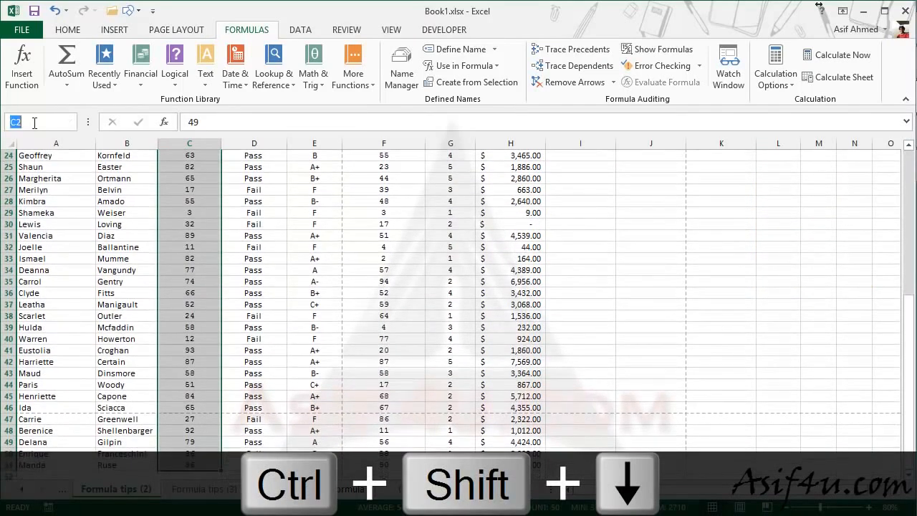
pyautogui.write('Marks')
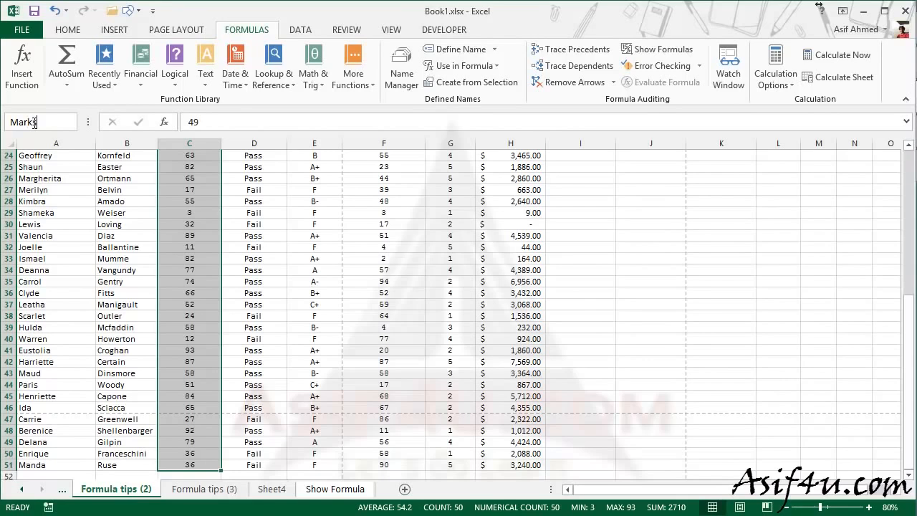
pyautogui.press('Return')
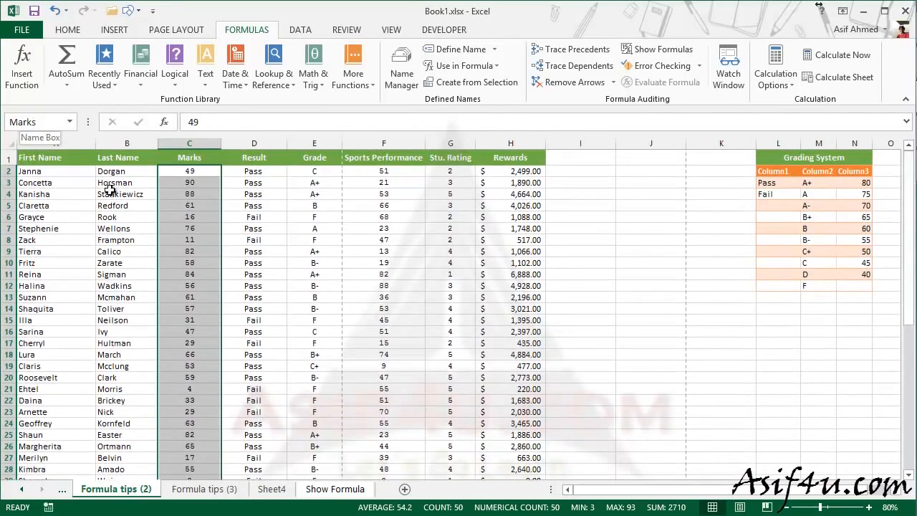
pyautogui.click(453, 241)
# - Name the three-column block from Sports Performance to Rewards, F2 through H51, as the range "Col"
pyautogui.moveTo(378, 168); pyautogui.dragTo(509, 175)
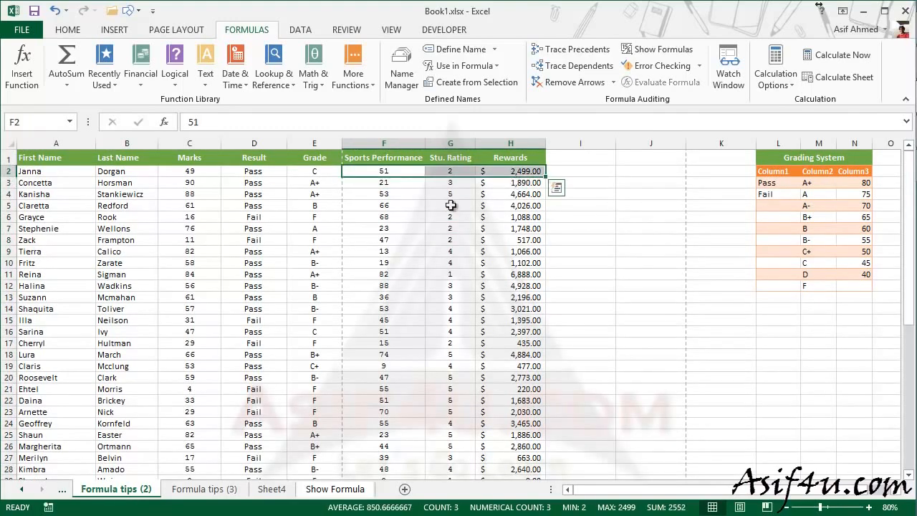
pyautogui.hotkey('ctrl', 'shift', 'Down')
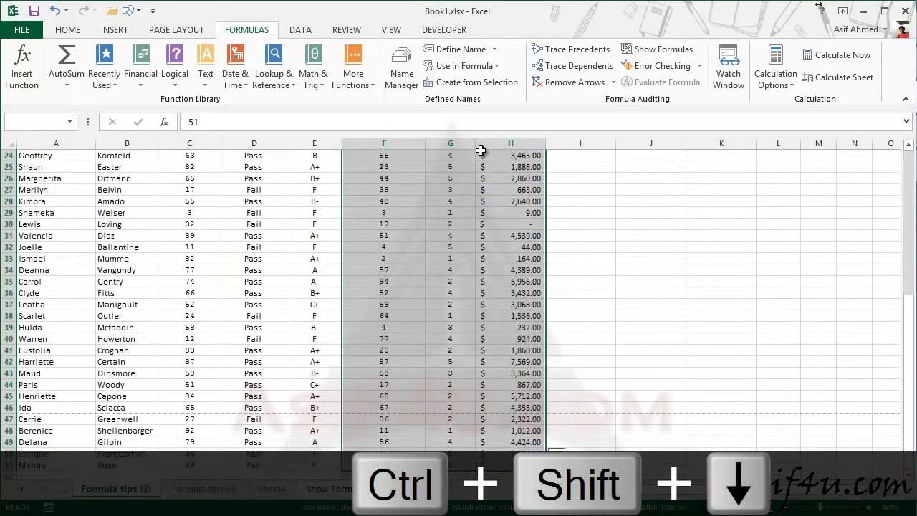
pyautogui.click(34, 117)
pyautogui.write('Col')
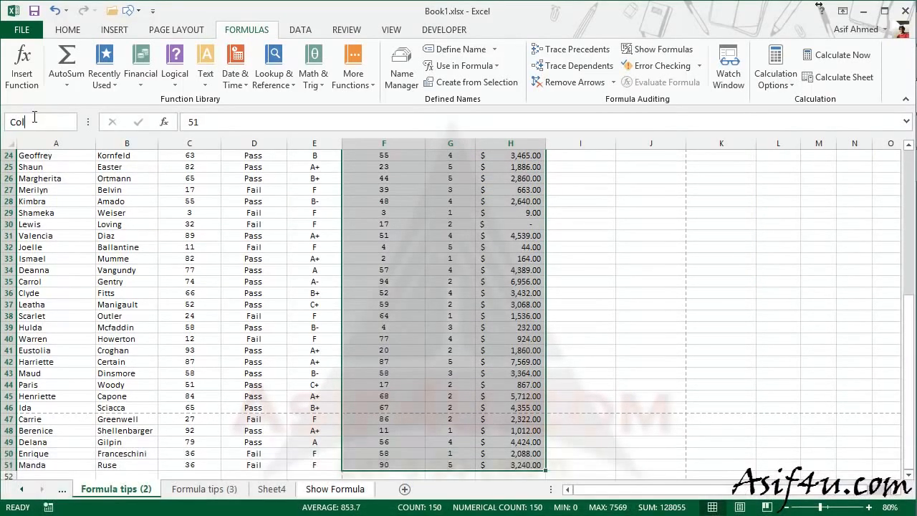
pyautogui.press('BackSpace')
pyautogui.write('l')
pyautogui.press('Return')
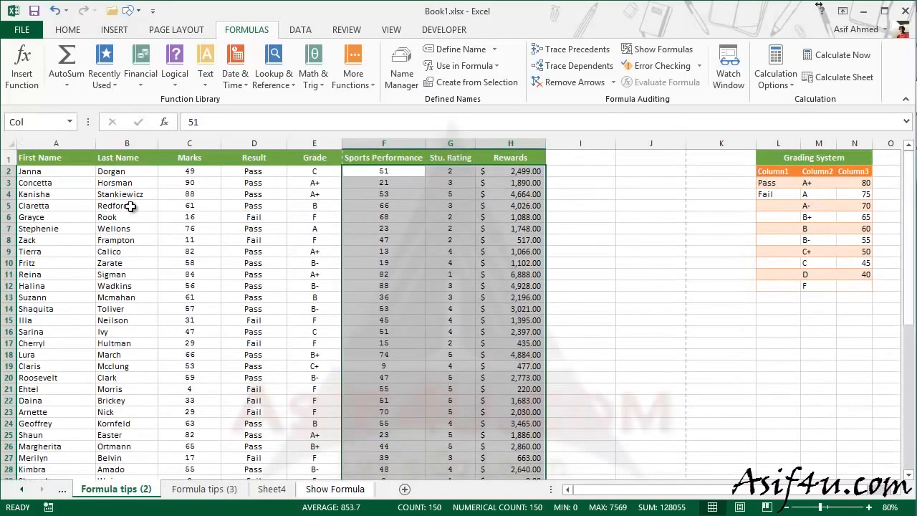
pyautogui.click(609, 243)
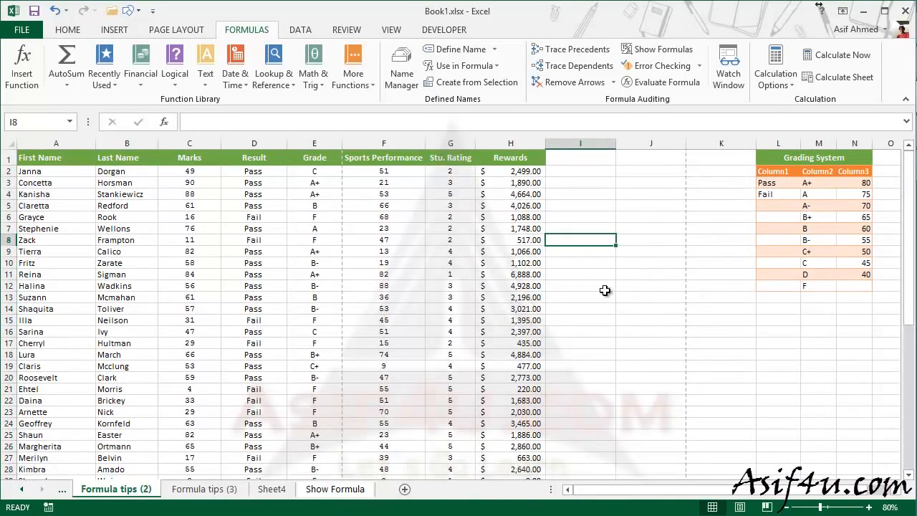
# - Jump to the named ranges Rewards and Marks in turn to check which cells each one covers
pyautogui.click(71, 123)
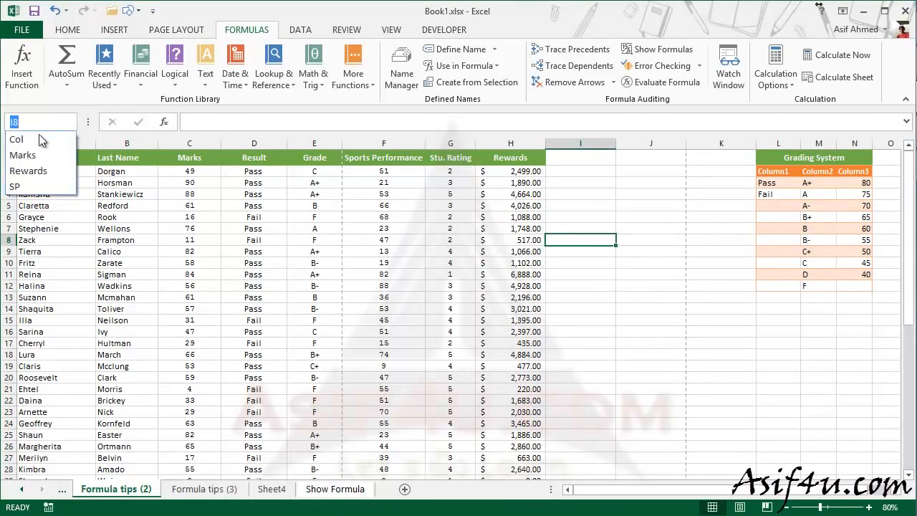
pyautogui.click(36, 170)
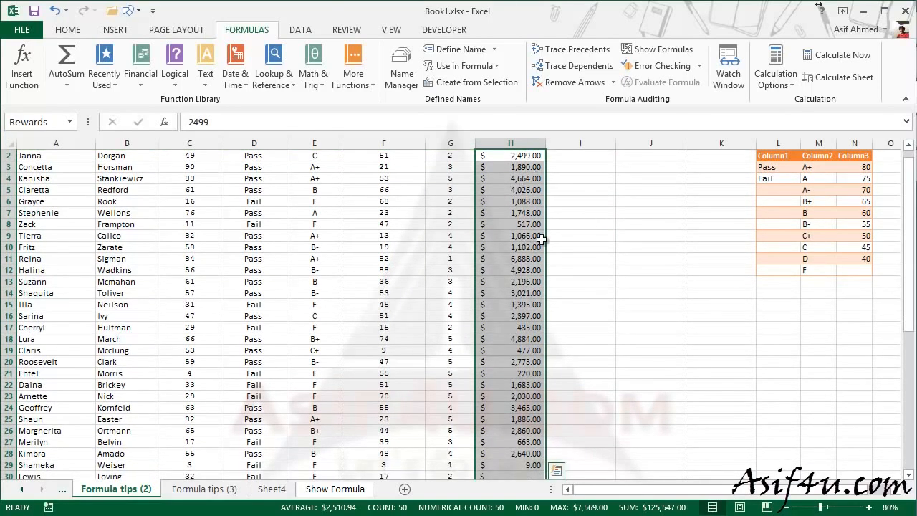
pyautogui.click(329, 213)
pyautogui.scroll(1, 179, 186)
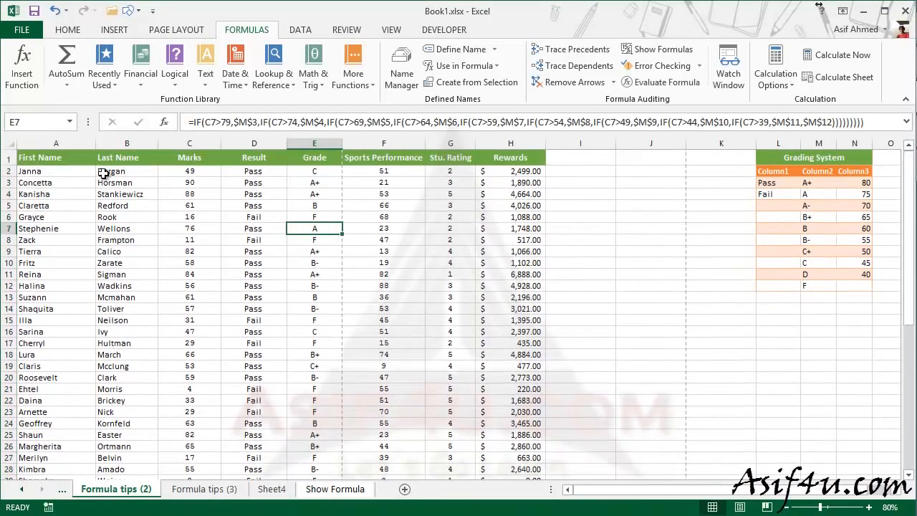
pyautogui.click(70, 122)
pyautogui.click(23, 154)
pyautogui.scroll(1, 56, 170)
pyautogui.click(660, 261)
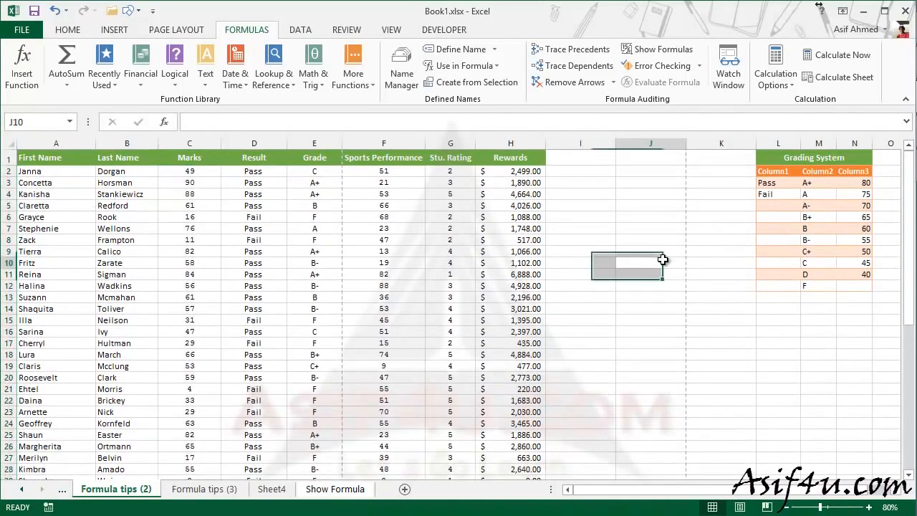
# - Total the rewards in cell J7 with the formula =SUM(Rewards), then reselect the cell to check its formula
pyautogui.click(645, 231)
pyautogui.write('=sum')
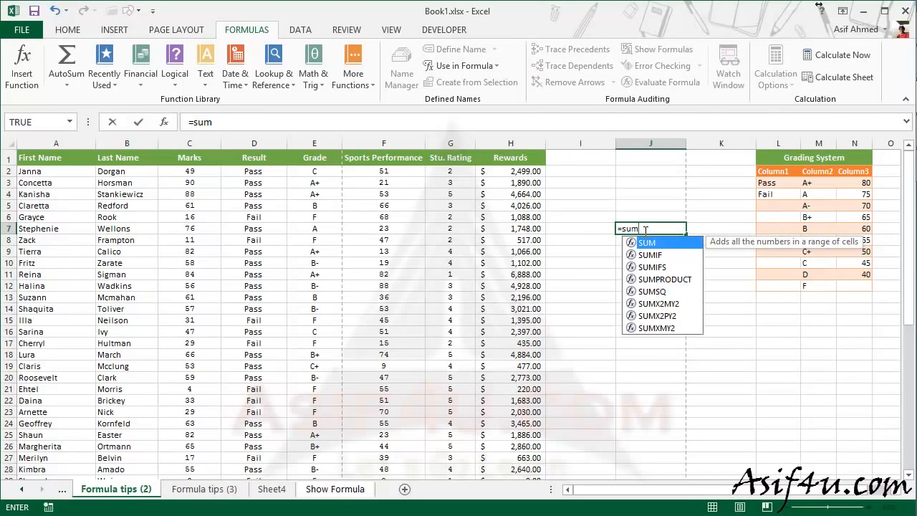
pyautogui.press('Tab')
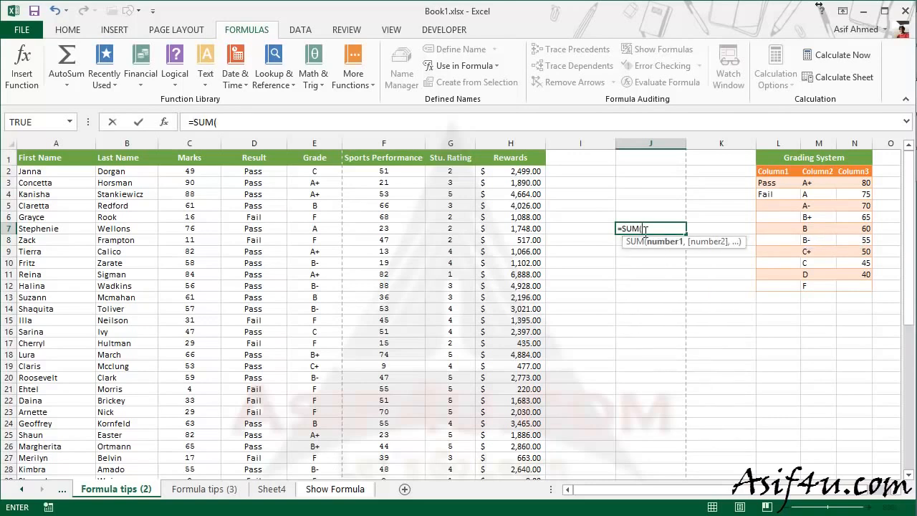
pyautogui.write('re')
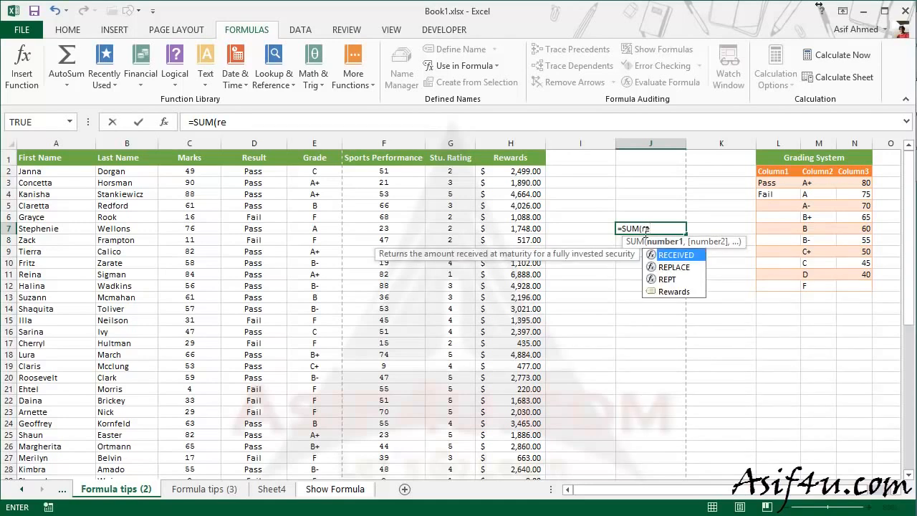
pyautogui.click(677, 292)
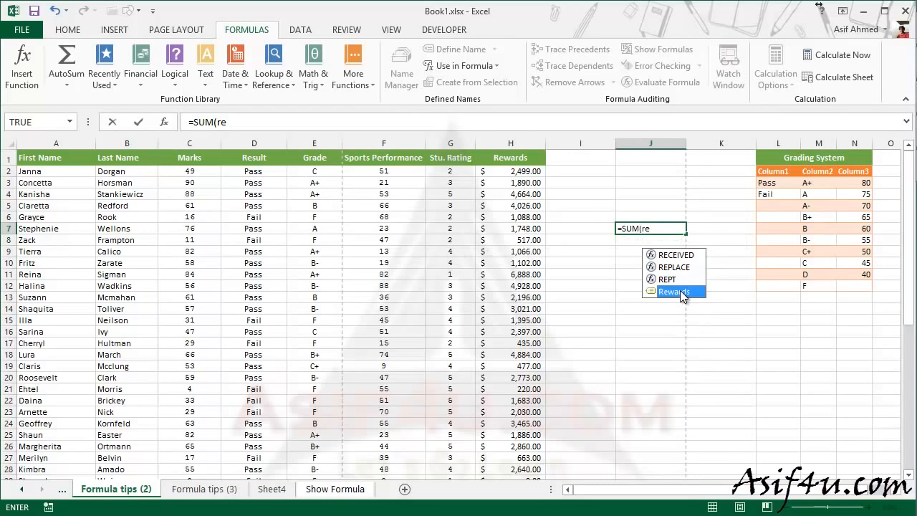
pyautogui.doubleClick(680, 292)
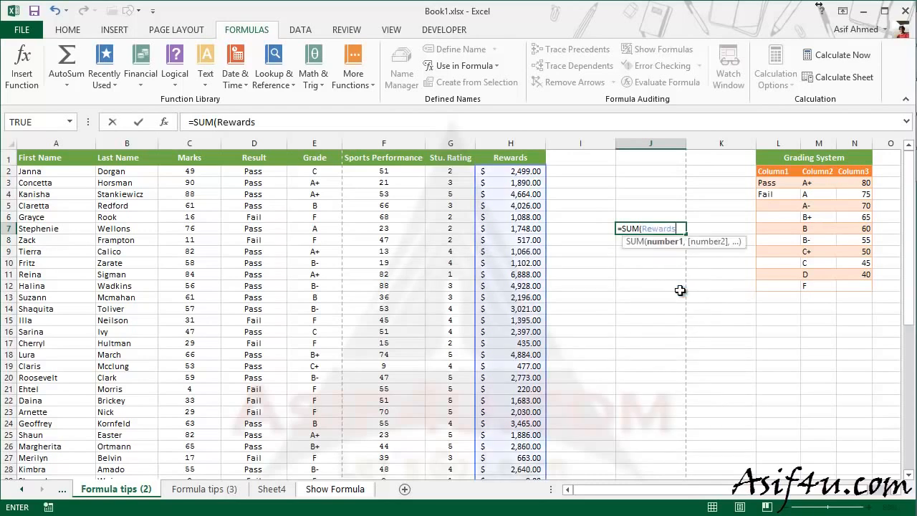
pyautogui.press('Return')
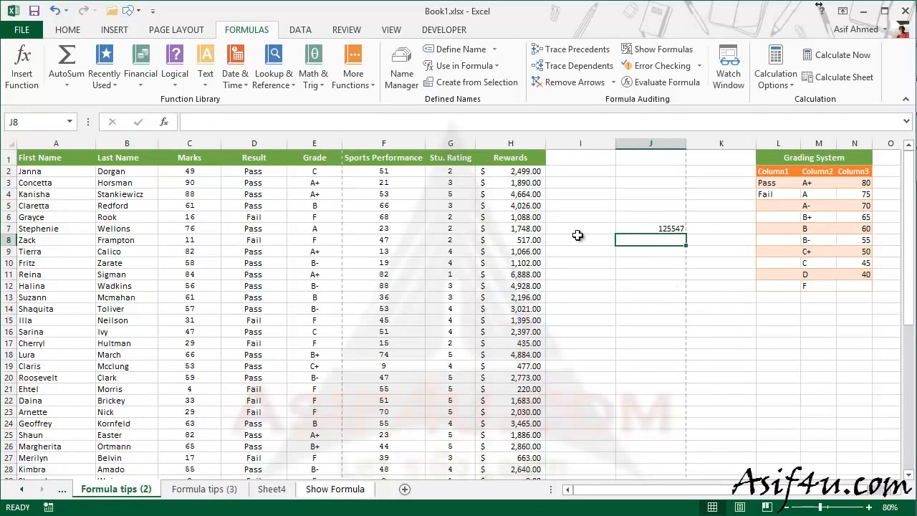
pyautogui.click(647, 229)
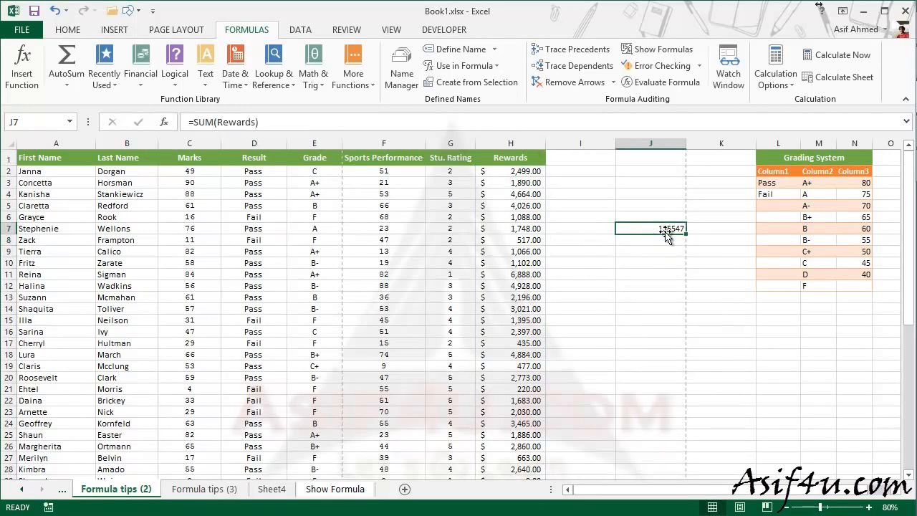
# - Multiply marks by sports performance in cell J5 with the formula =Marks*SP, then check the sports performance value in the same row
pyautogui.click(658, 206)
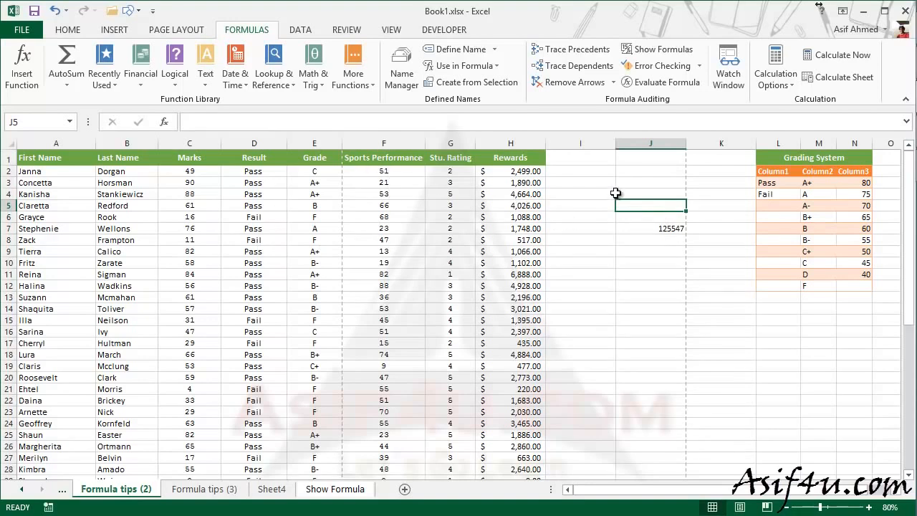
pyautogui.write('=m')
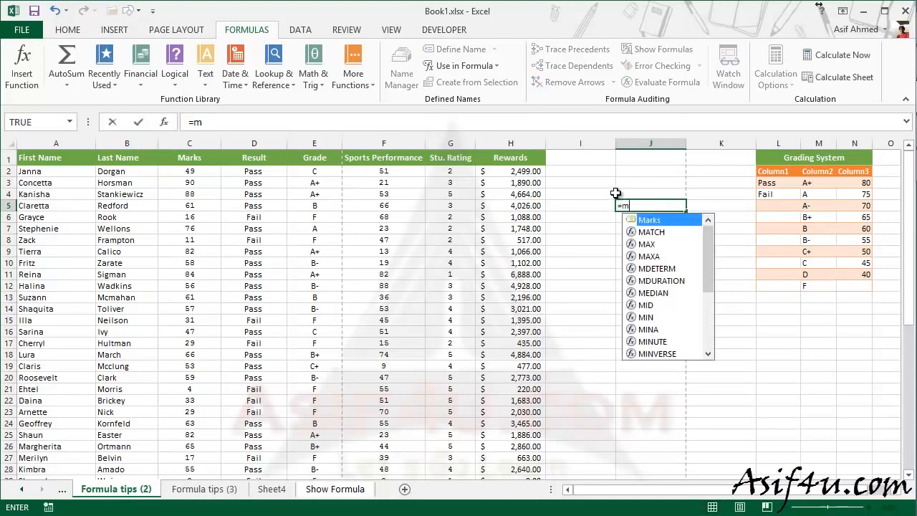
pyautogui.write('a')
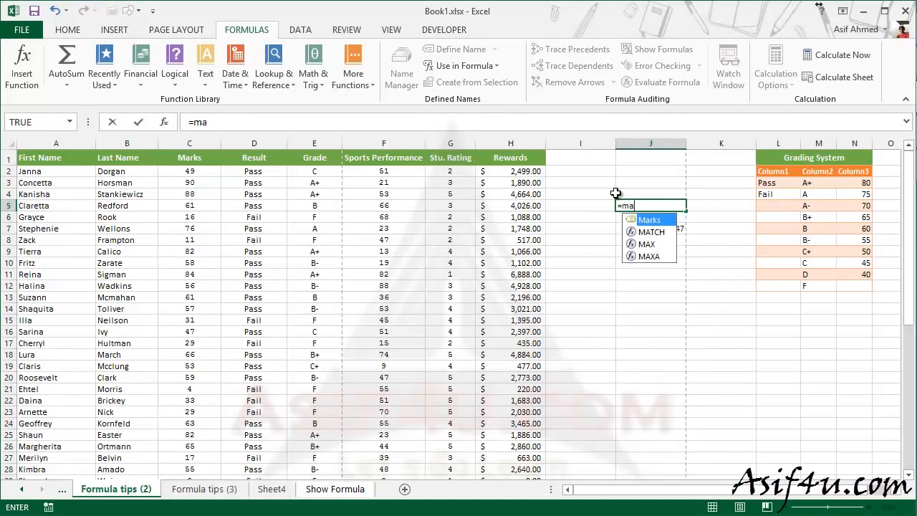
pyautogui.press('Tab')
pyautogui.write('*')
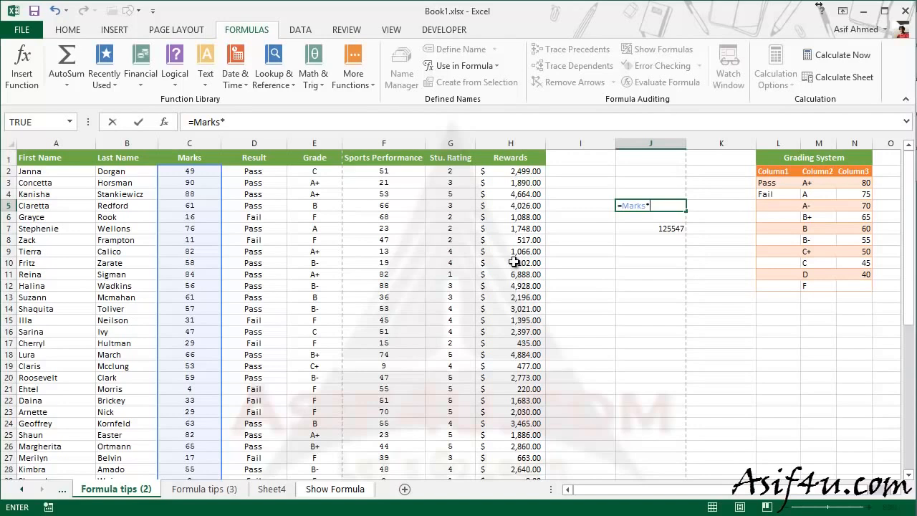
pyautogui.write('S')
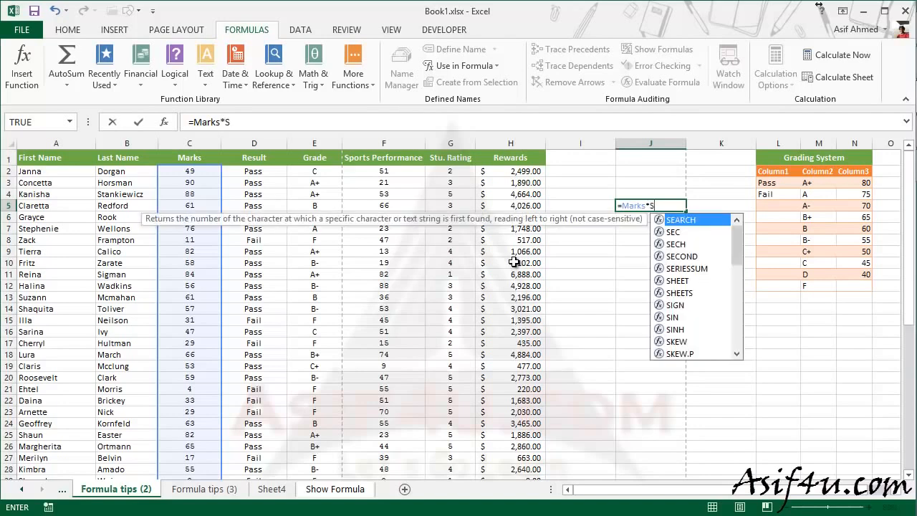
pyautogui.write('p')
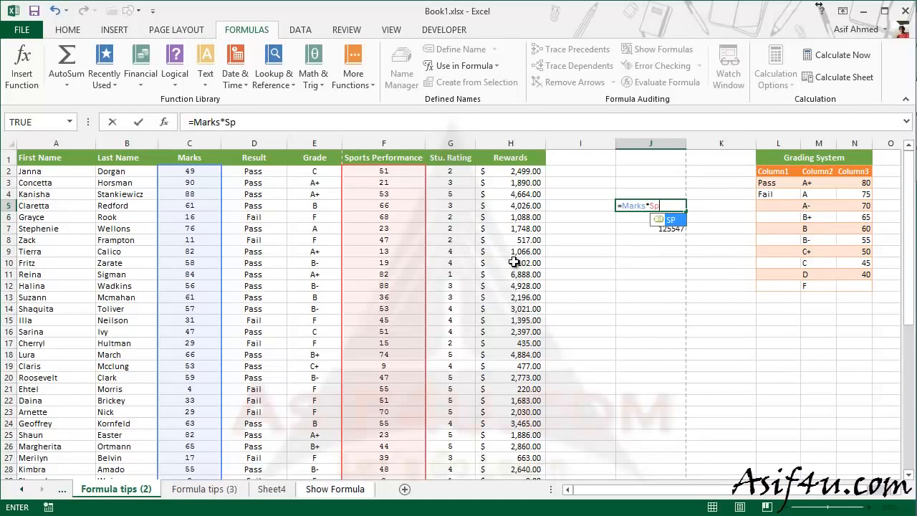
pyautogui.press('Tab')
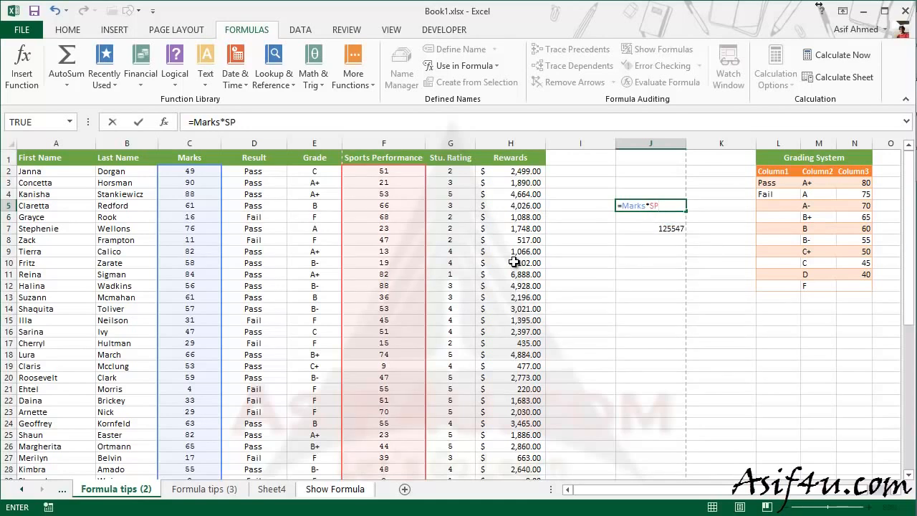
pyautogui.press('Return')
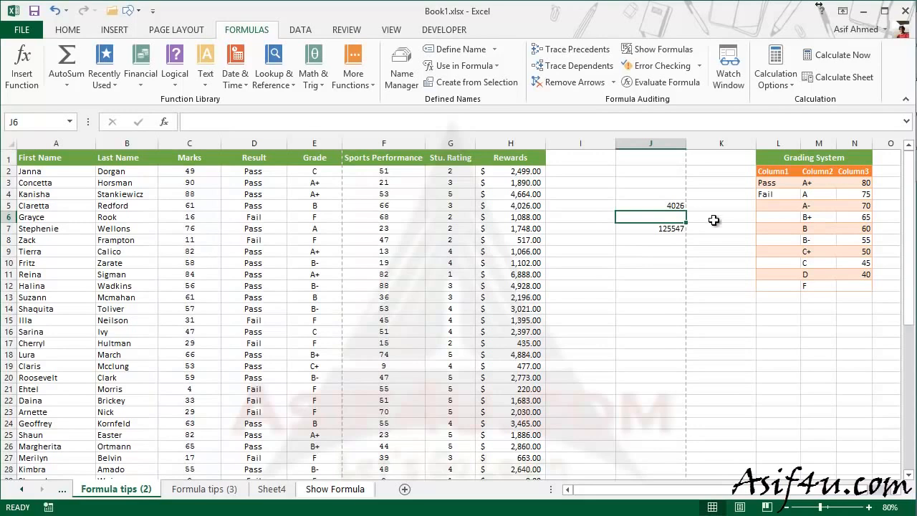
pyautogui.click(401, 207)
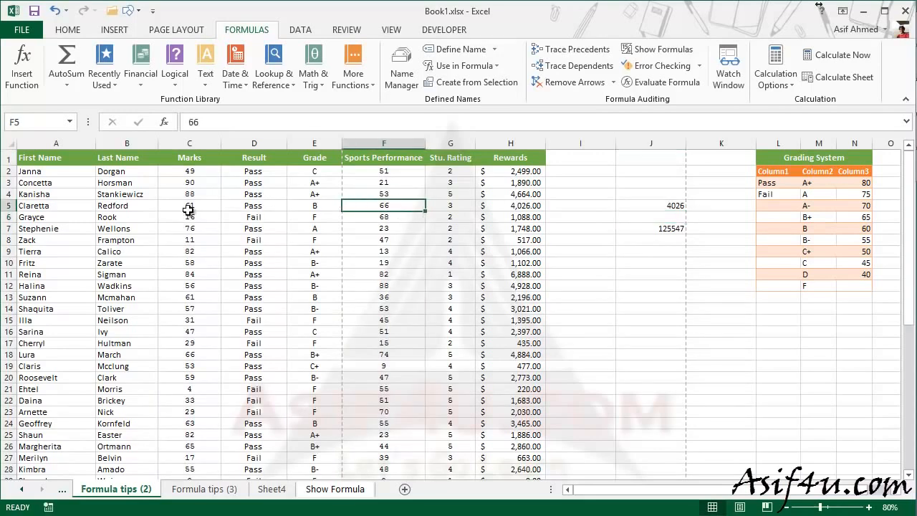
# - Clear the named-range formulas from cells J5 and J7
pyautogui.click(668, 204)
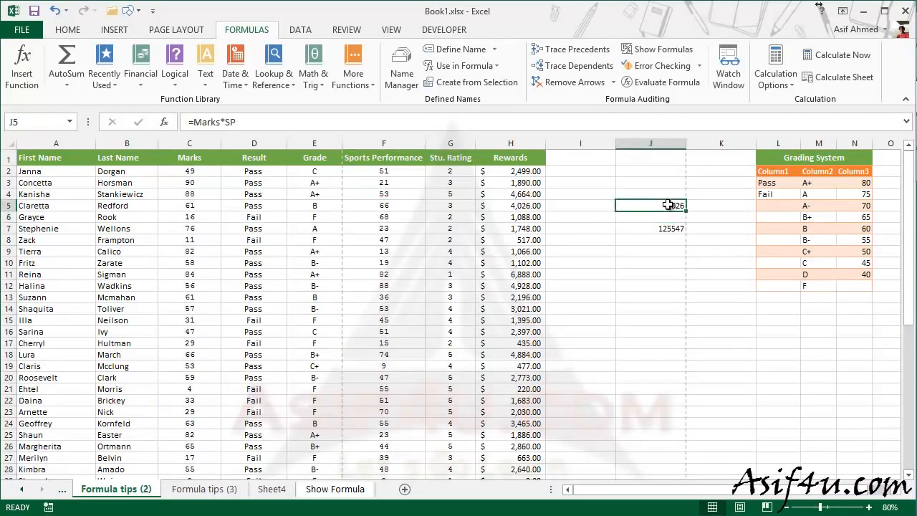
pyautogui.press('Delete')
pyautogui.click(669, 228)
pyautogui.press('Delete')
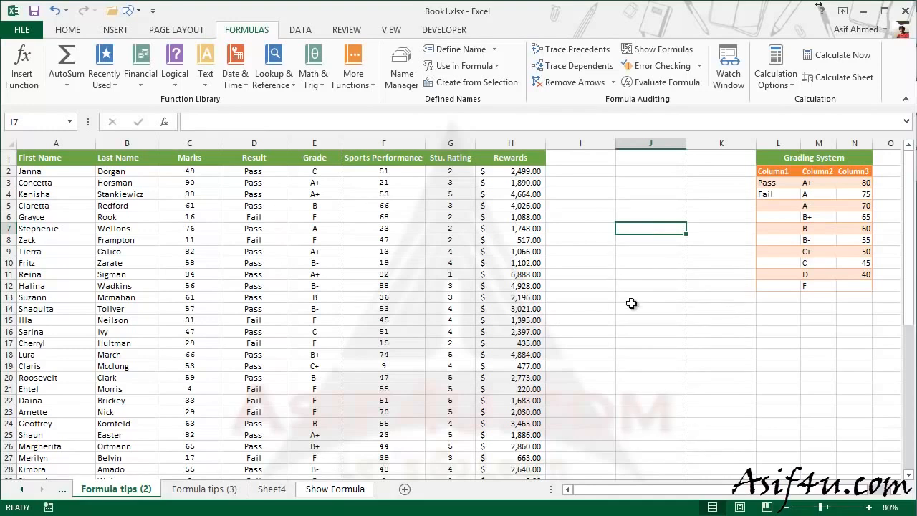
# - Total the rewards in cell J6 with a SUM formula, inserting the name Rewards from the list of defined names
pyautogui.click(643, 216)
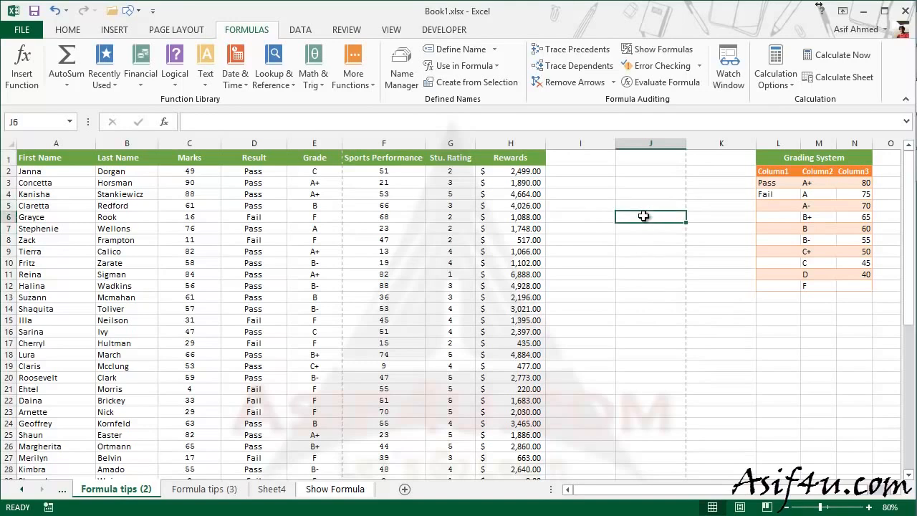
pyautogui.write('=sum')
pyautogui.press('Tab')
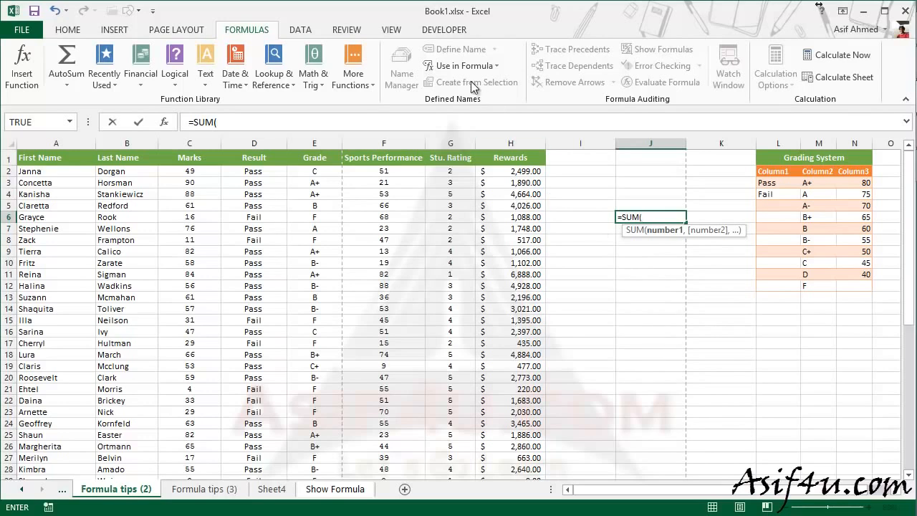
pyautogui.click(493, 71)
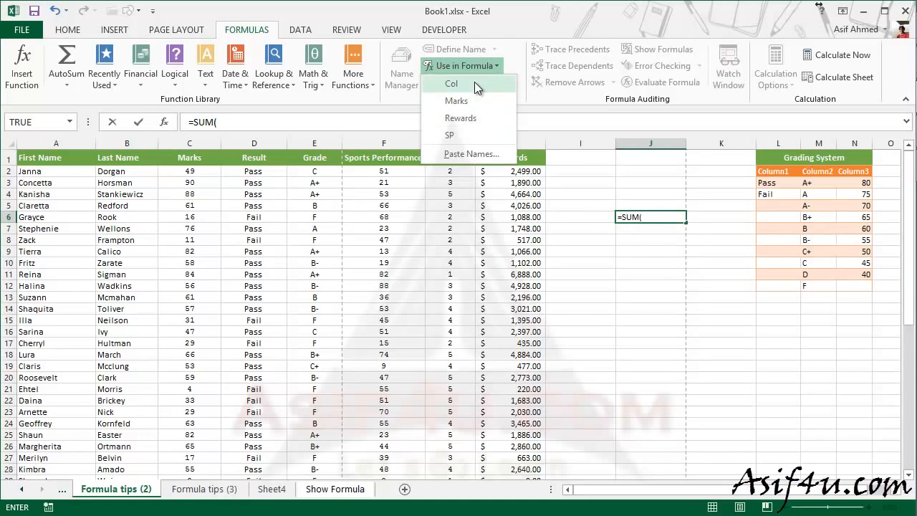
pyautogui.click(470, 118)
pyautogui.press('Return')
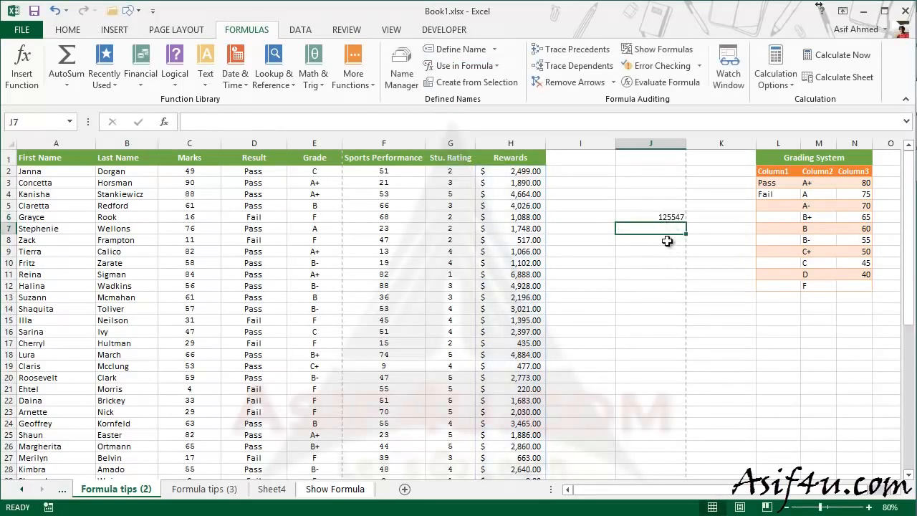
# - Clear the SUM formula from cell J6
pyautogui.click(668, 283)
pyautogui.click(655, 217)
pyautogui.press('Delete')
pyautogui.moveTo(370, 262); pyautogui.dragTo(534, 344)
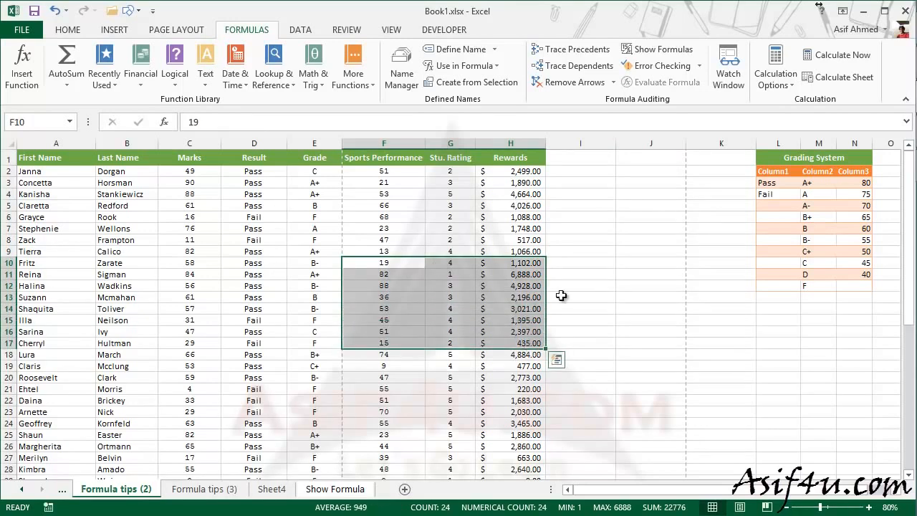
pyautogui.click(590, 266)
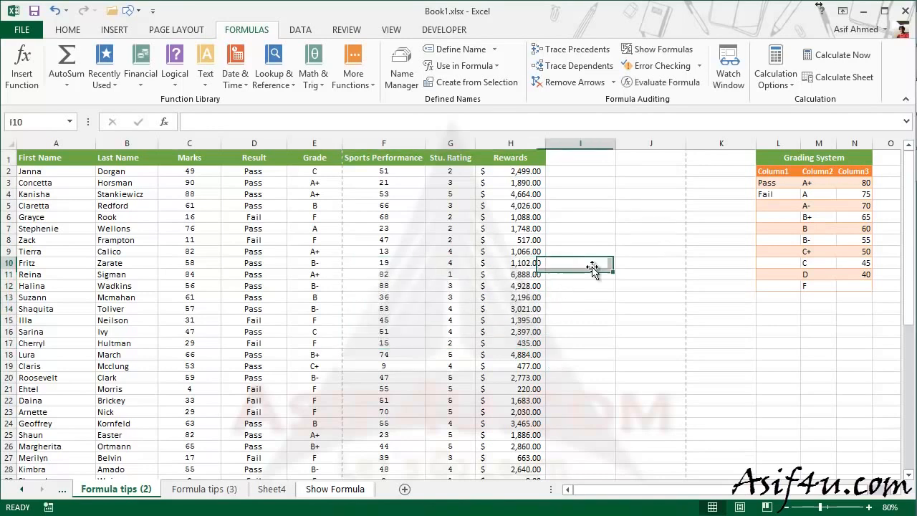
pyautogui.click(380, 272)
pyautogui.moveTo(556, 300); pyautogui.dragTo(525, 342)
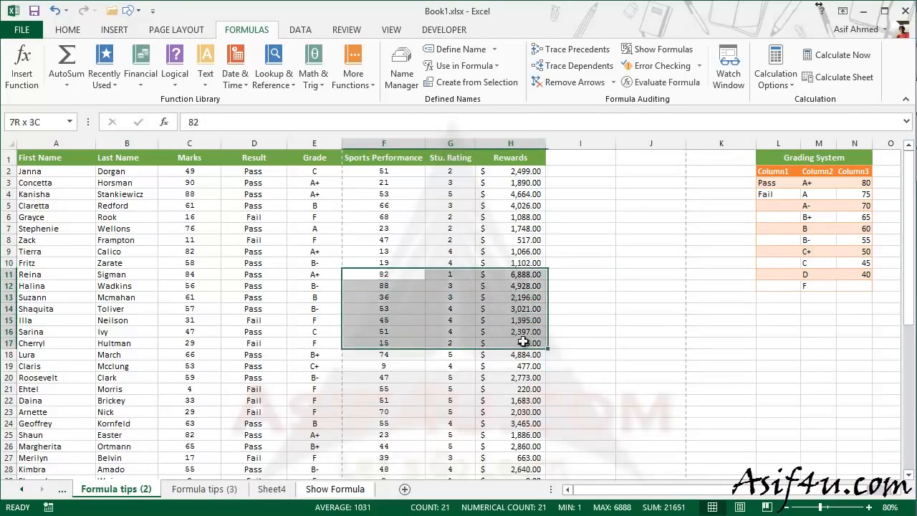
pyautogui.click(462, 83)
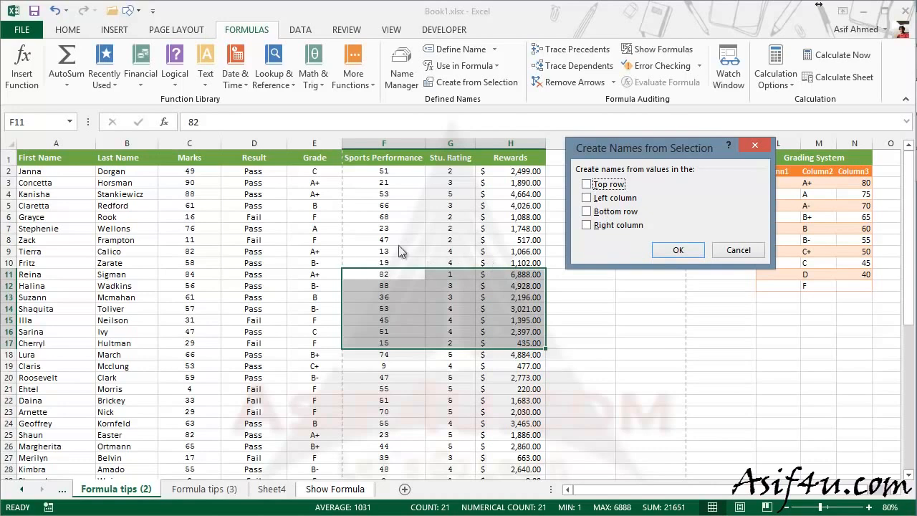
pyautogui.click(745, 249)
# - Create names from the top-row headings of F1:H6, replacing the existing Rewards definition
pyautogui.click(454, 207)
pyautogui.moveTo(384, 158); pyautogui.dragTo(514, 223)
pyautogui.click(476, 82)
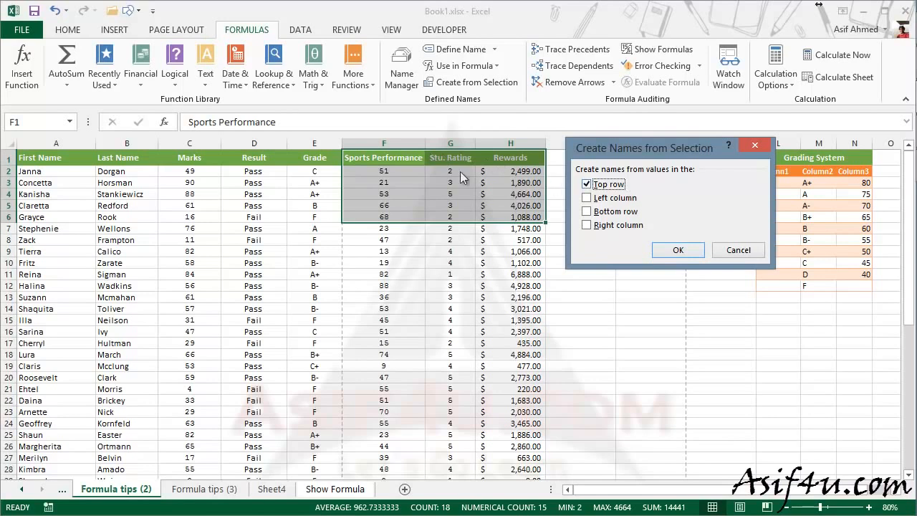
pyautogui.click(674, 254)
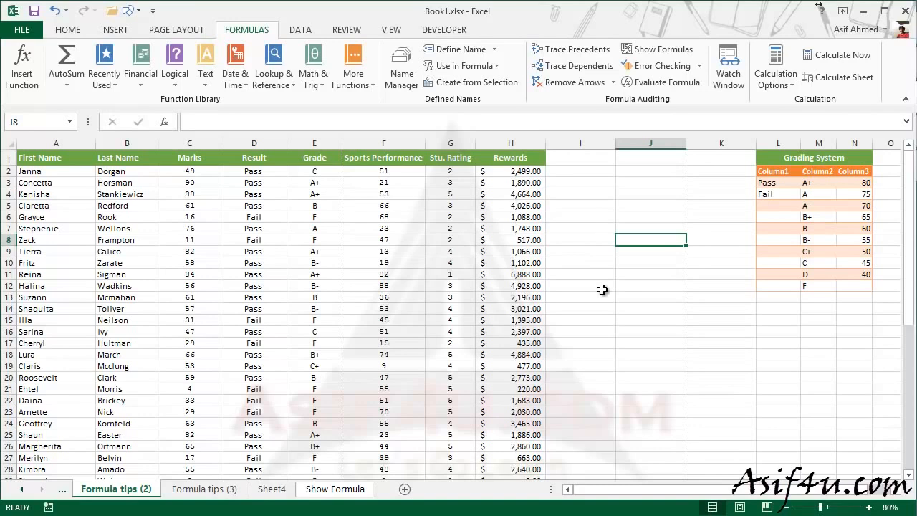
# - Examine in the Name Manager which cells the name Rewards refers to and which settings a new name offers
pyautogui.click(402, 72)
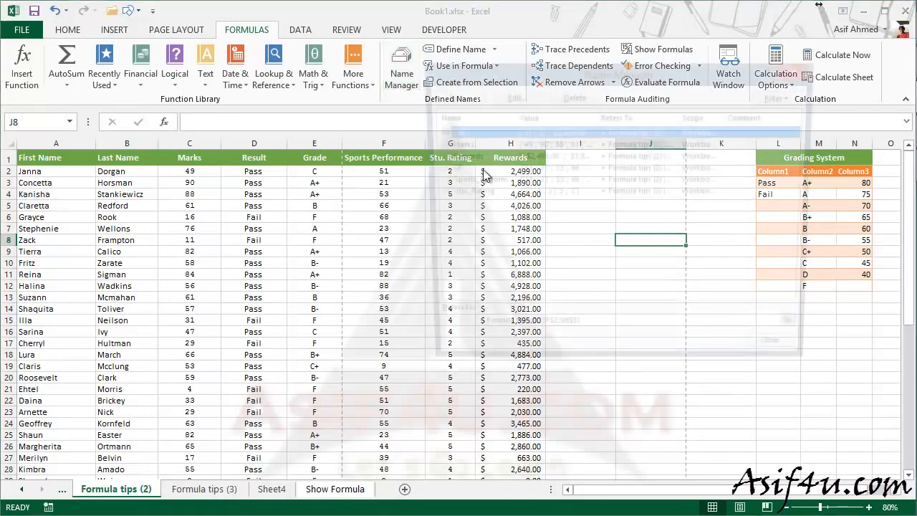
pyautogui.moveTo(511, 81); pyautogui.dragTo(366, 111)
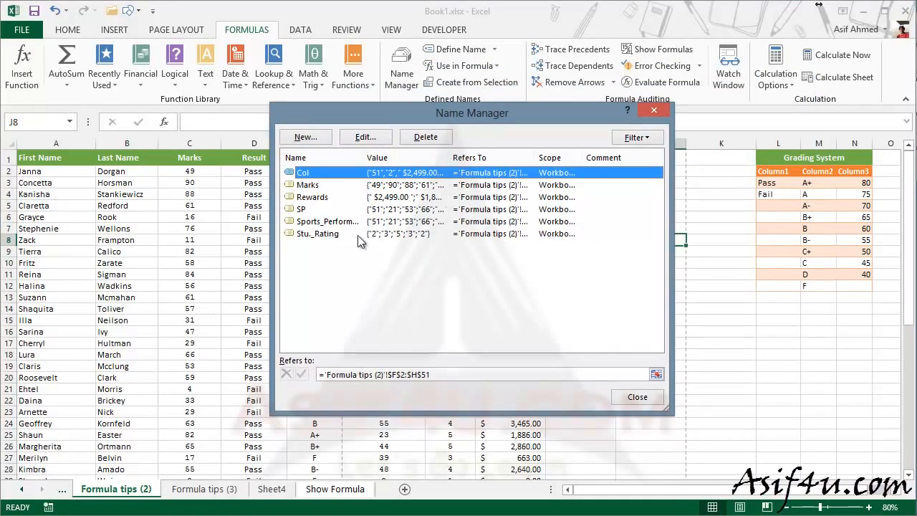
pyautogui.click(334, 195)
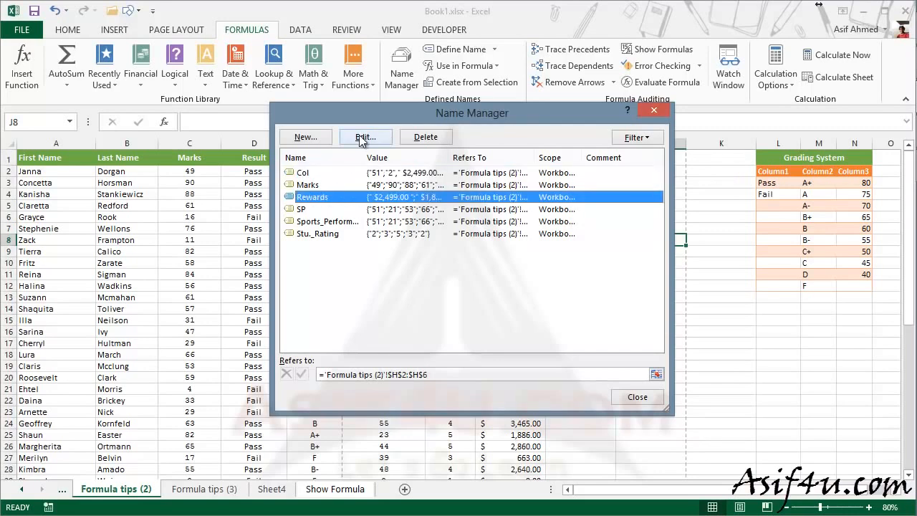
pyautogui.click(364, 137)
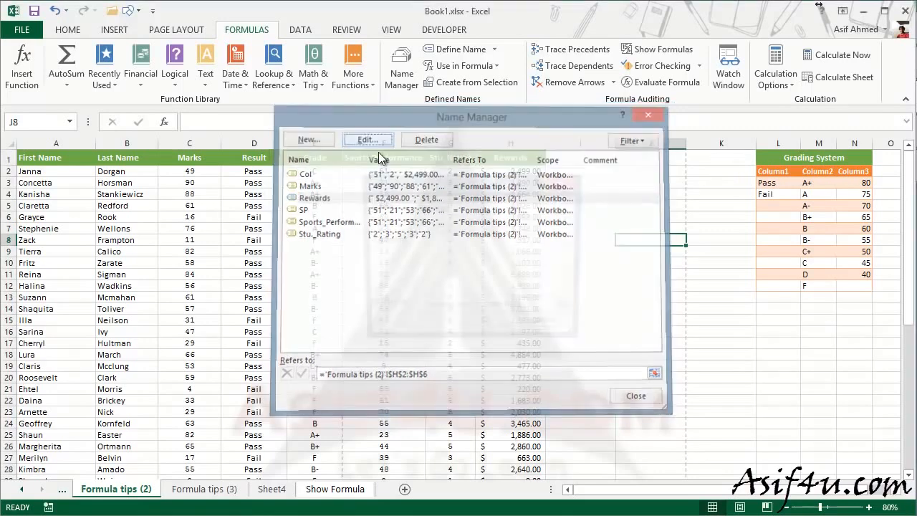
pyautogui.moveTo(459, 186); pyautogui.dragTo(667, 103)
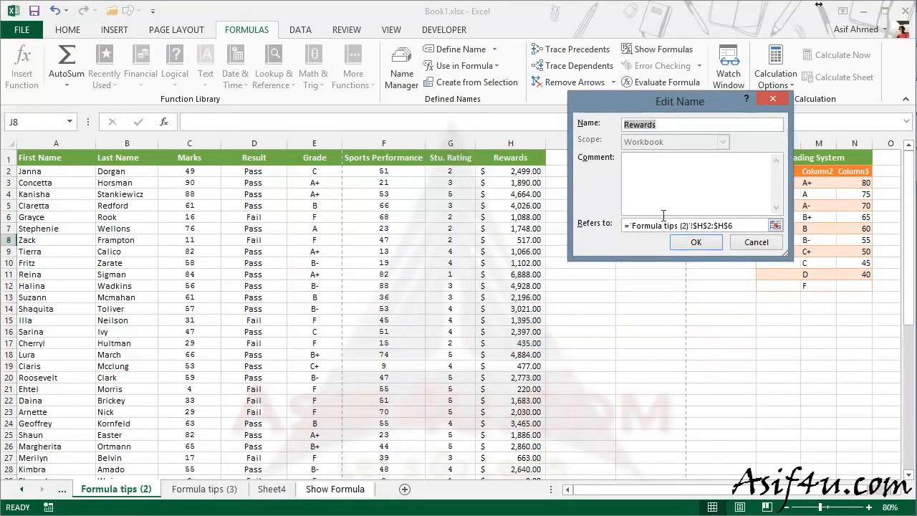
pyautogui.click(670, 225)
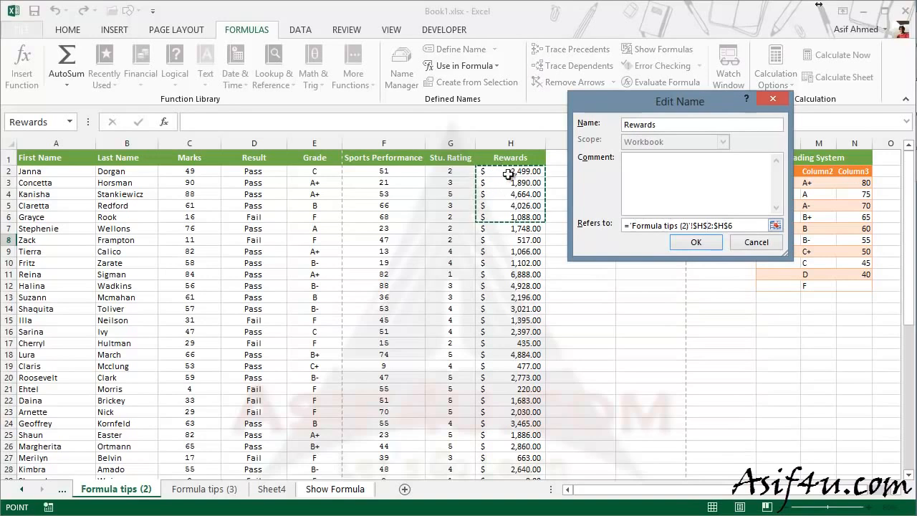
pyautogui.click(755, 242)
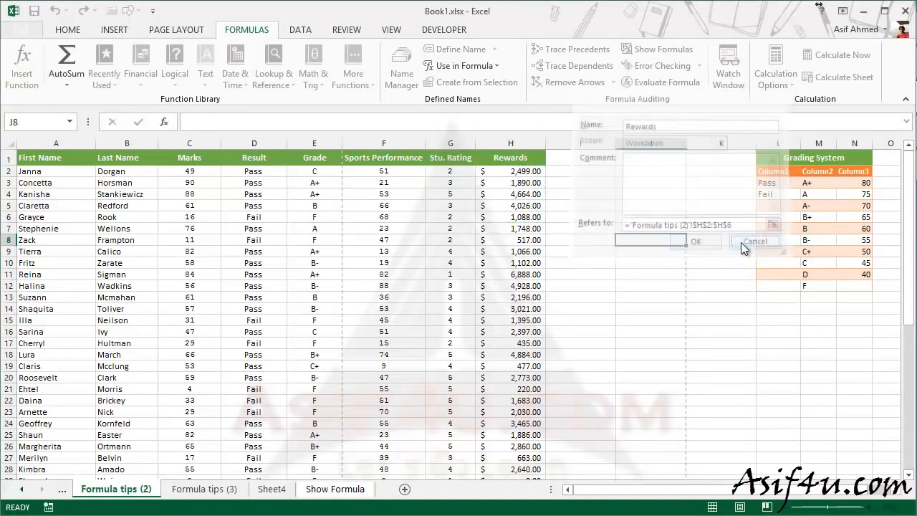
pyautogui.moveTo(608, 26); pyautogui.dragTo(497, 43)
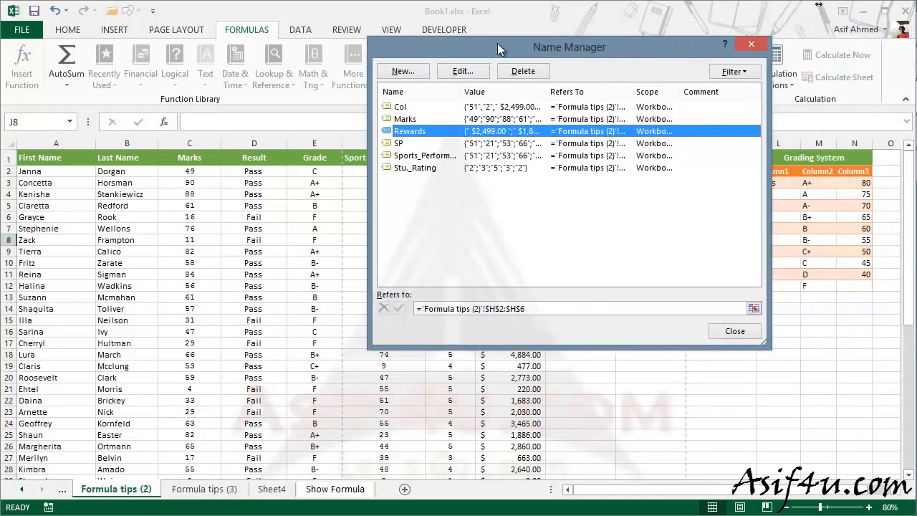
pyautogui.click(406, 76)
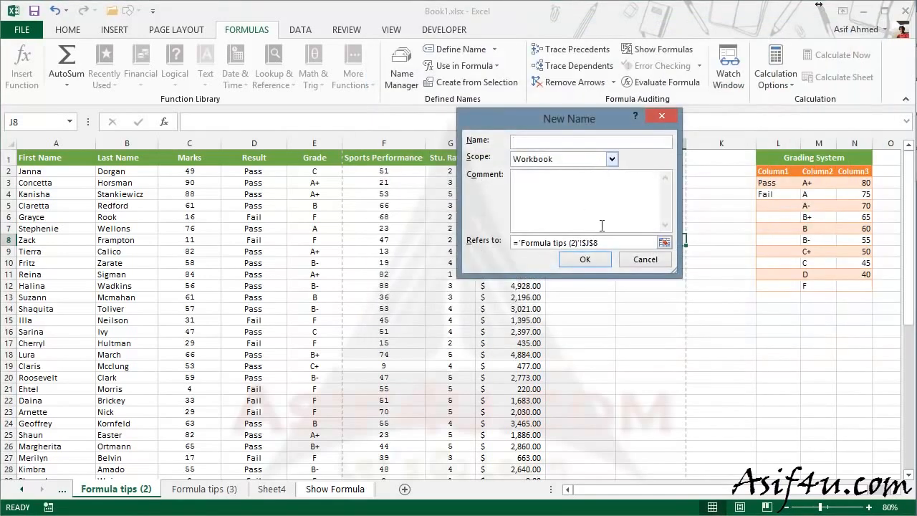
pyautogui.click(628, 260)
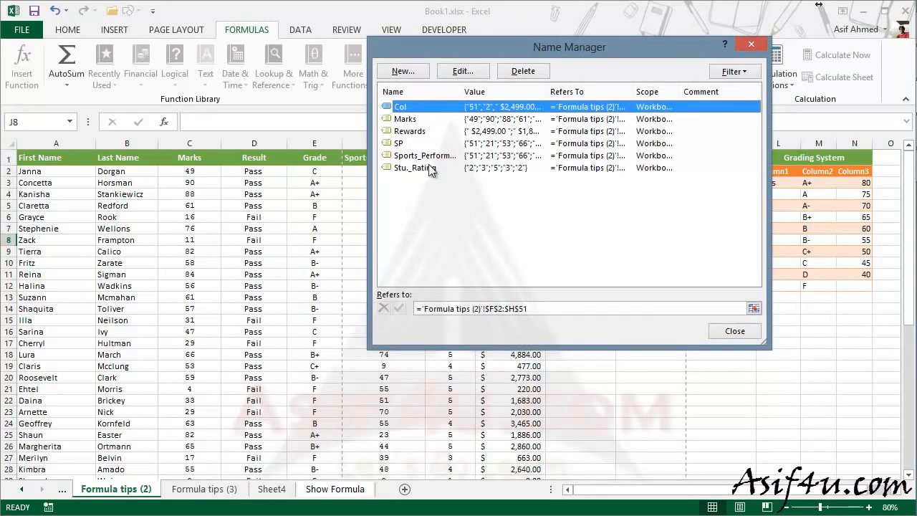
# - Delete all defined names from Col to Stu._Rating and close the Name Manager
pyautogui.keyDown('shift'); pyautogui.click(429, 167); pyautogui.keyUp('shift')
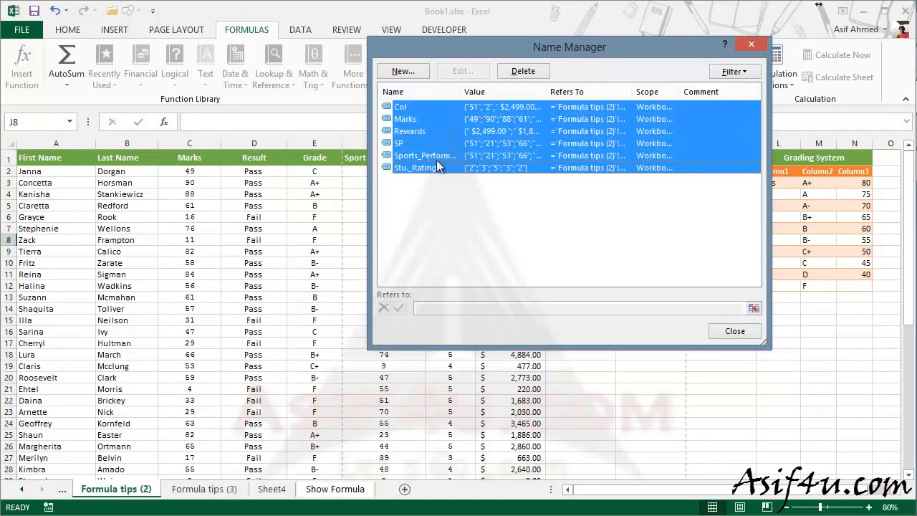
pyautogui.click(523, 71)
pyautogui.click(433, 318)
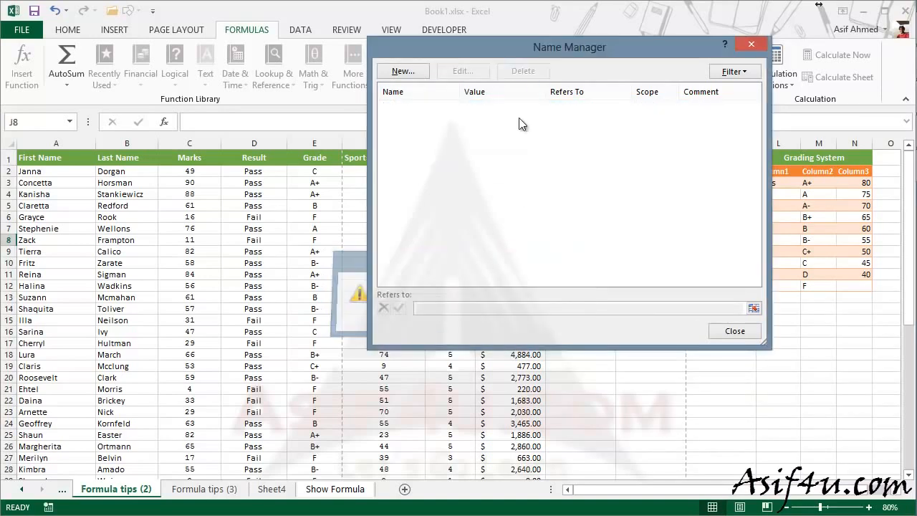
pyautogui.click(735, 332)
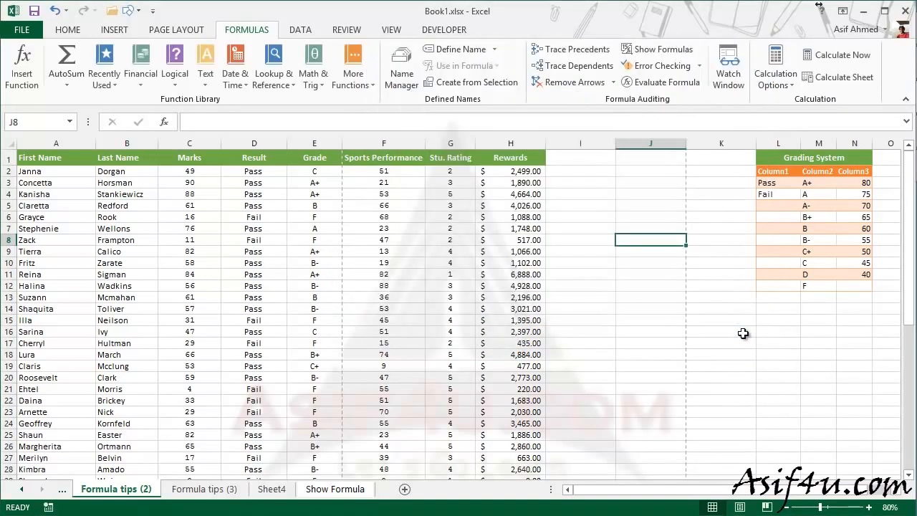